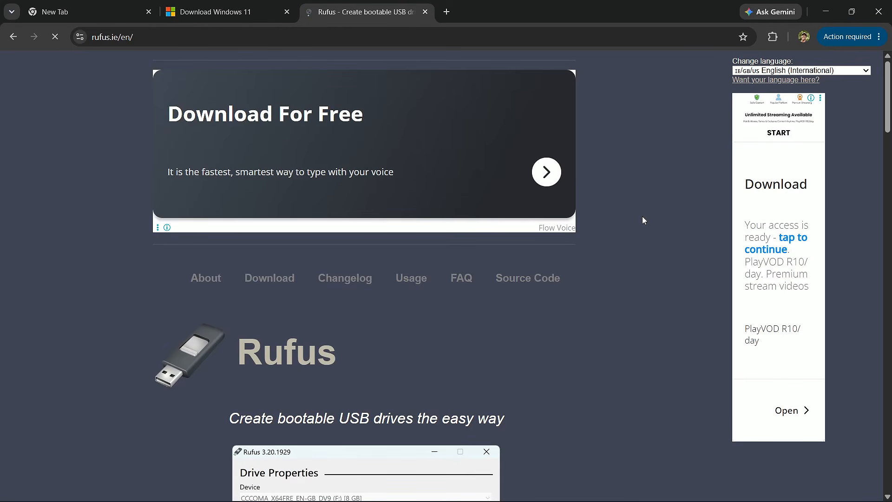
# - Download the standard Windows x64 release rufus-4.15.exe from the Rufus site and save it in the Music folder
pyautogui.scroll(-6, 643, 217)
pyautogui.scroll(-6, 638, 219)
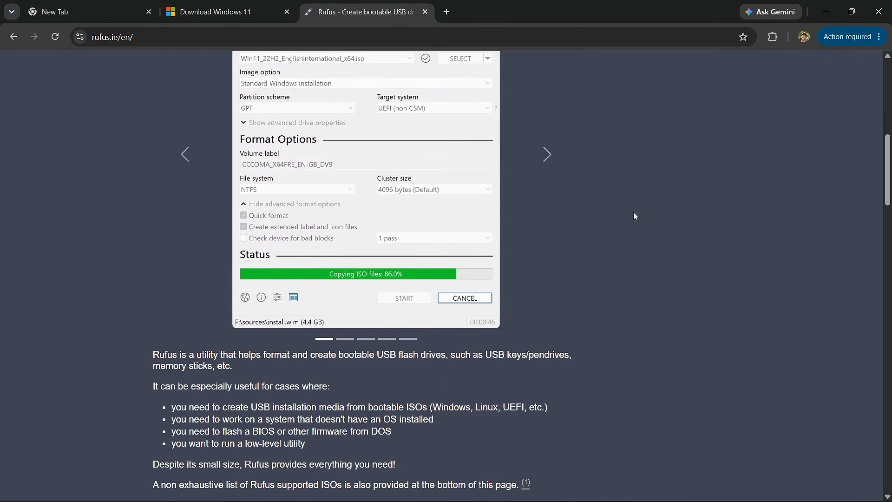
pyautogui.scroll(-4, 638, 218)
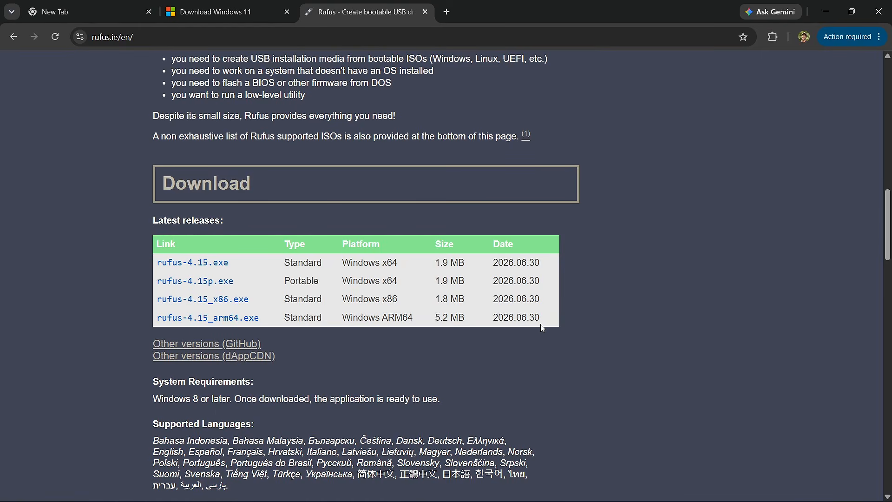
pyautogui.click(200, 268)
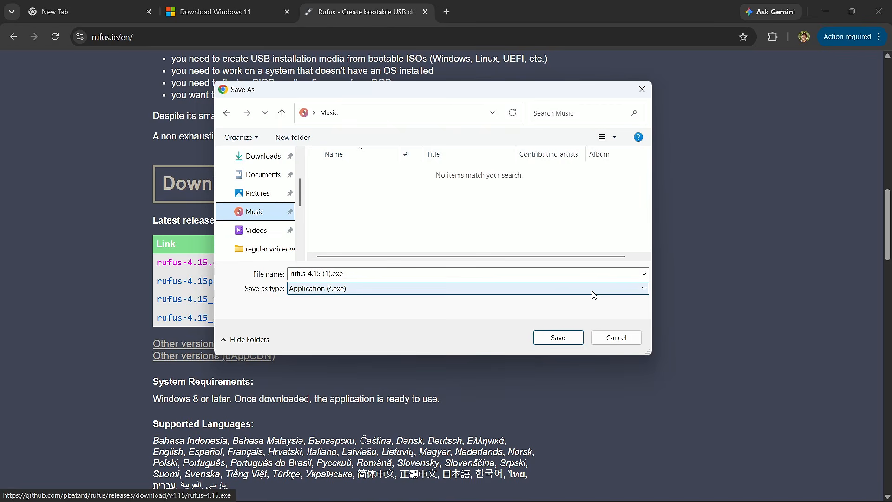
pyautogui.click(574, 343)
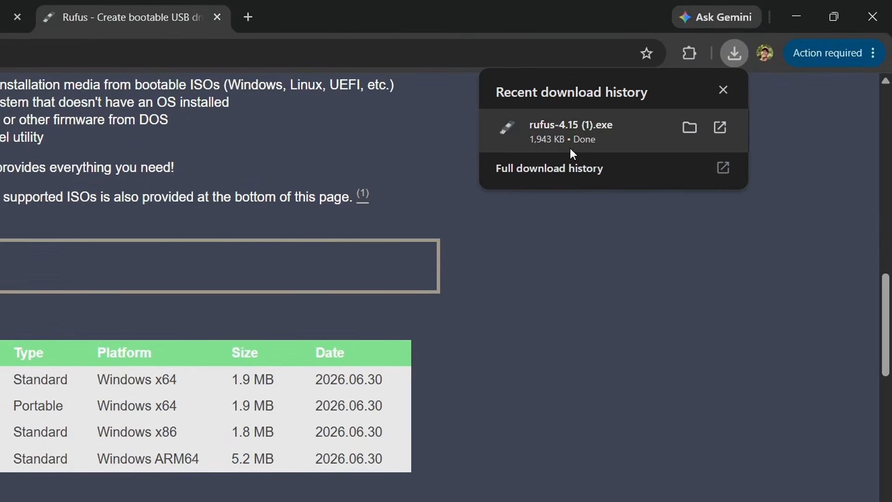
# - Run the downloaded rufus-4.15 (1).exe from the Music folder and choose the 16 GB (D:) drive as the device
pyautogui.click(570, 149)
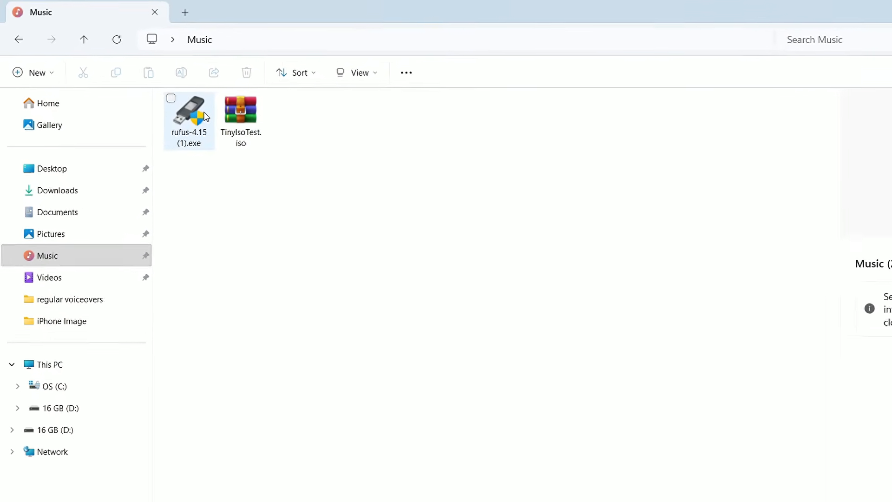
pyautogui.doubleClick(263, 147)
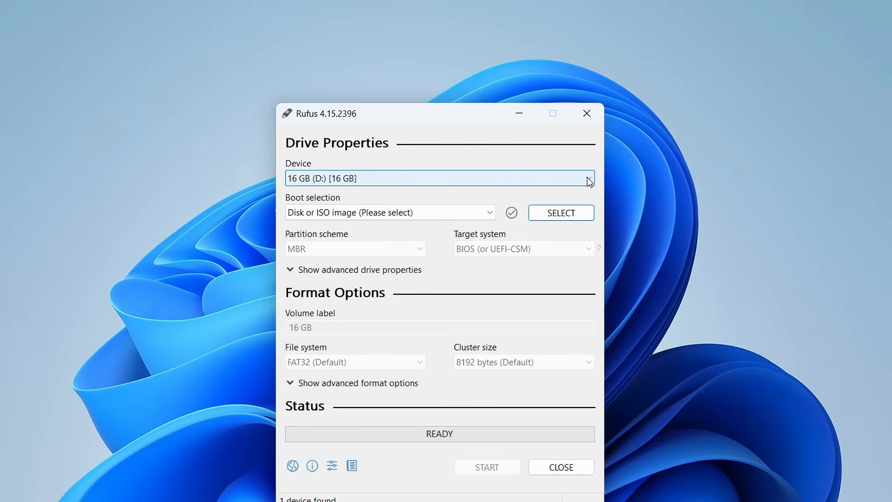
pyautogui.click(588, 180)
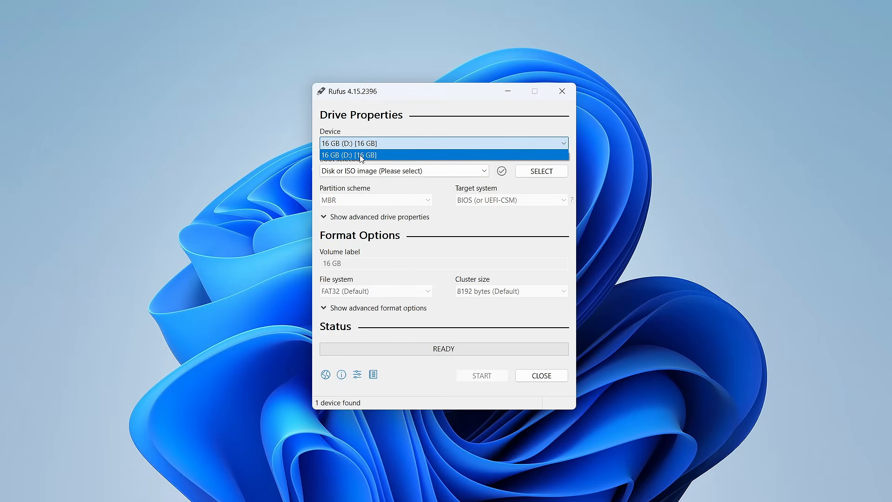
pyautogui.click(429, 154)
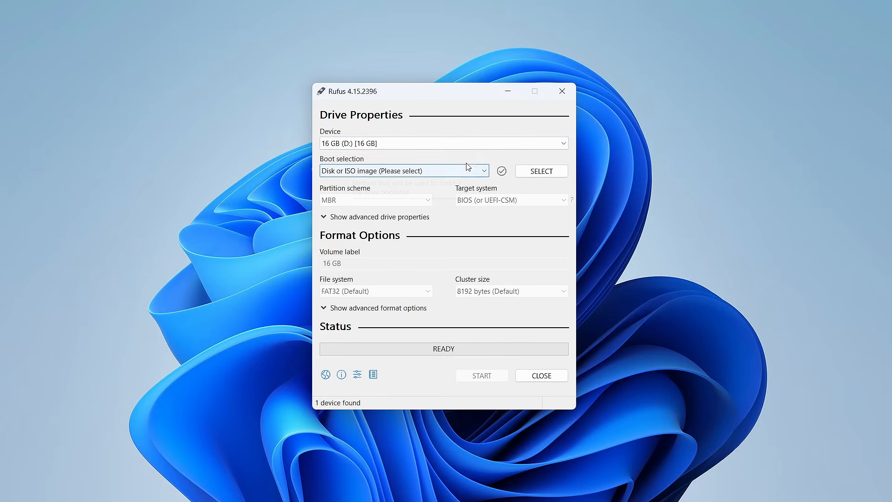
# - Set the boot selection to Disk or ISO image and load TinyIsoTest.iso from the Music folder
pyautogui.click(484, 171)
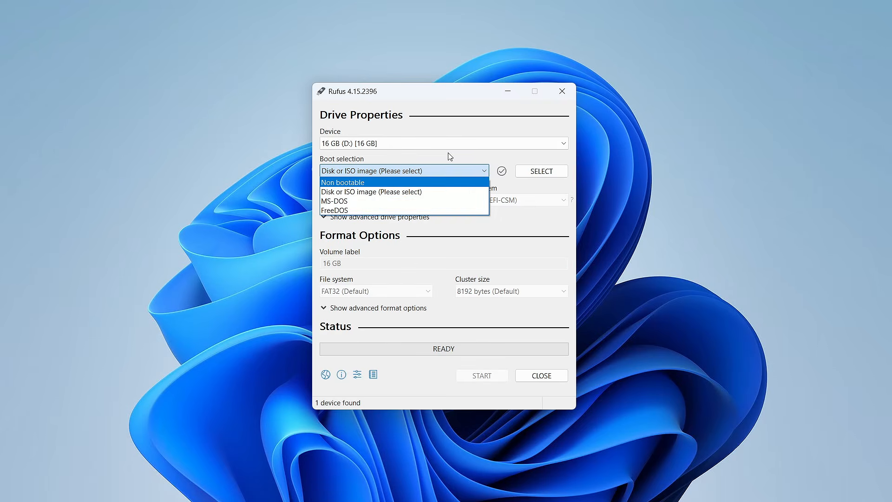
pyautogui.click(396, 192)
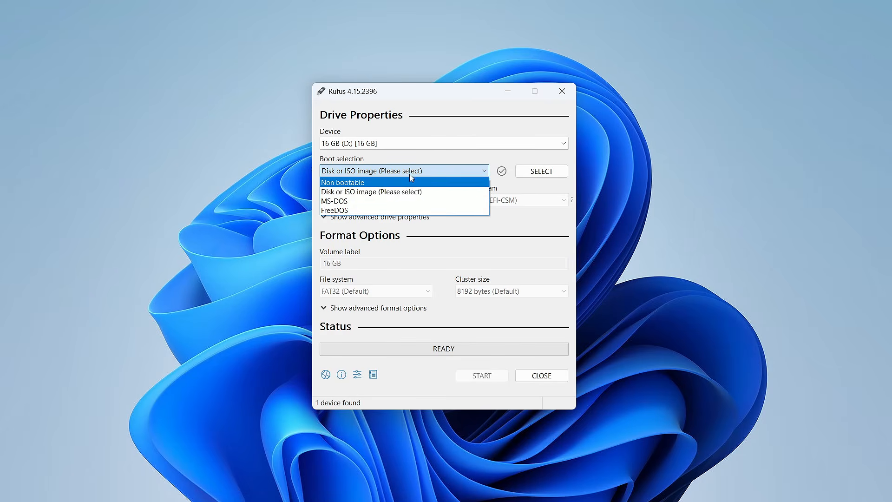
pyautogui.click(543, 175)
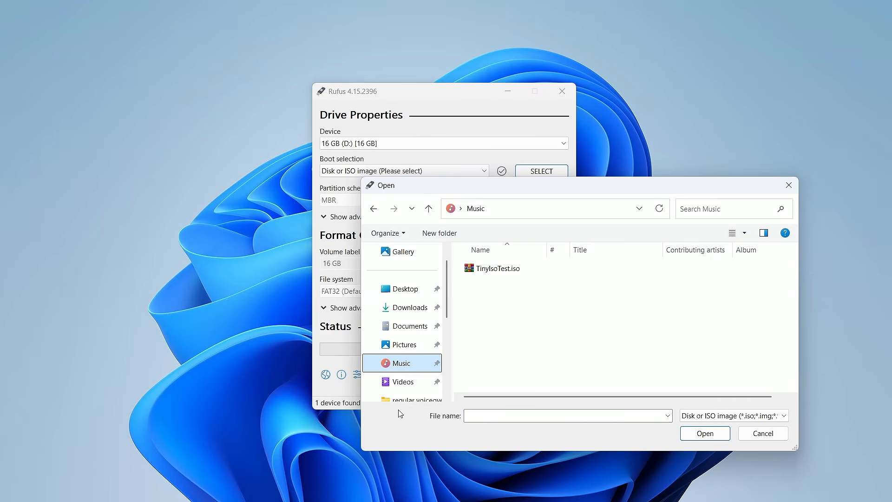
pyautogui.moveTo(507, 185); pyautogui.dragTo(552, 185)
pyautogui.doubleClick(502, 265)
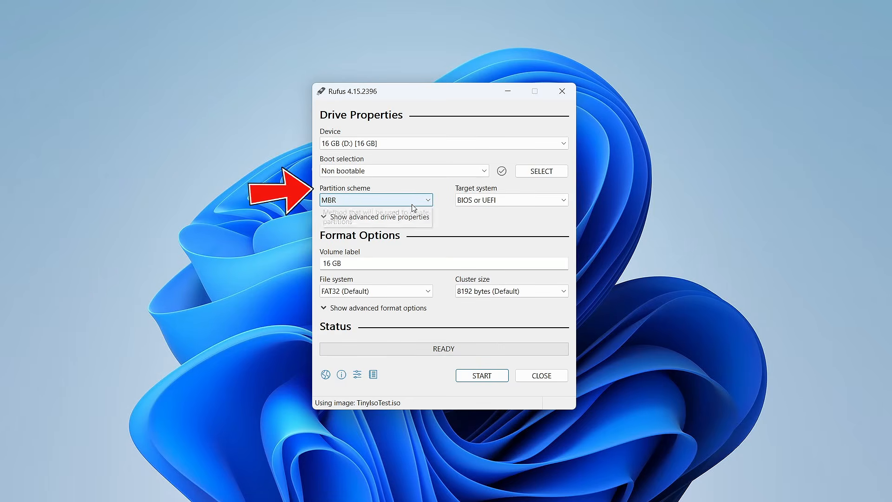
# - Review the available partition scheme and target system options
pyautogui.click(420, 205)
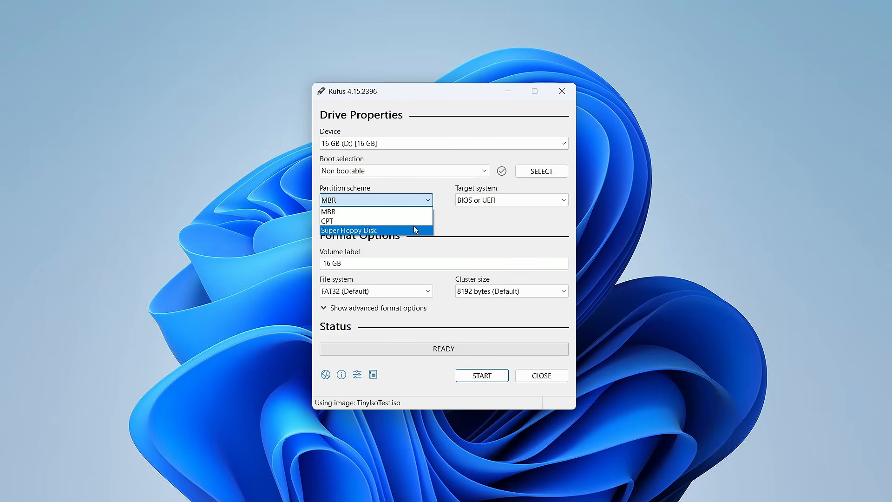
pyautogui.click(432, 201)
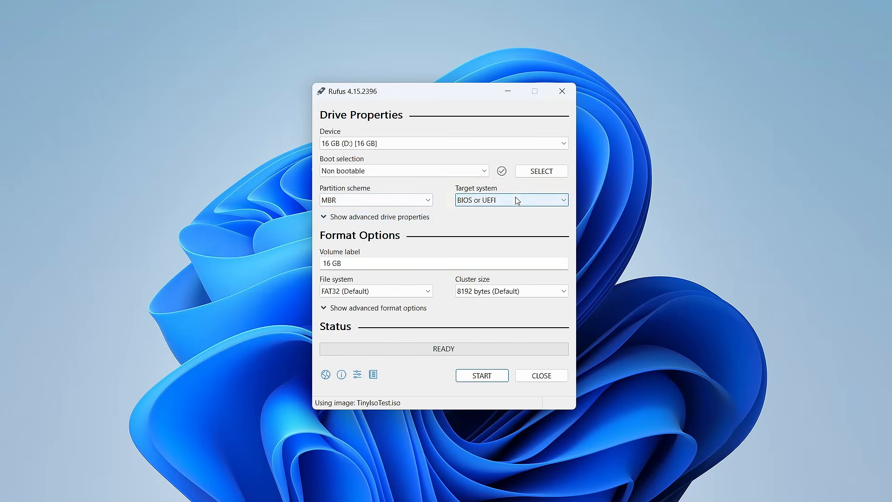
pyautogui.click(560, 202)
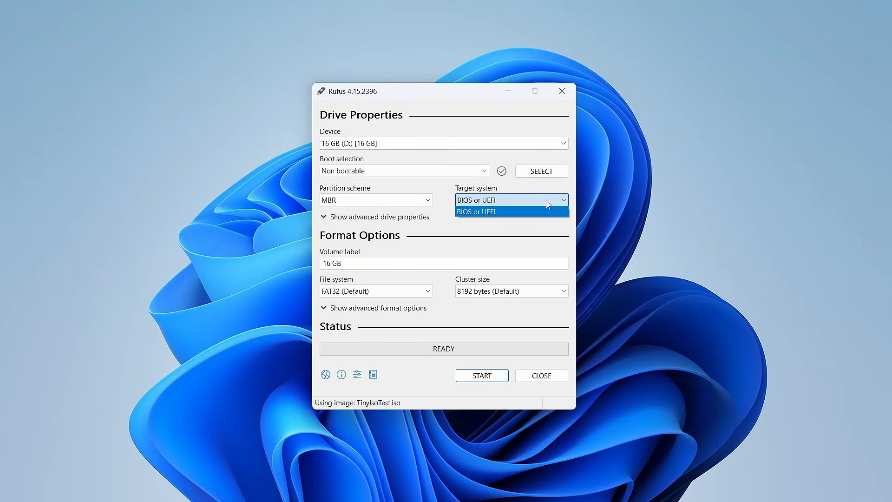
pyautogui.click(547, 201)
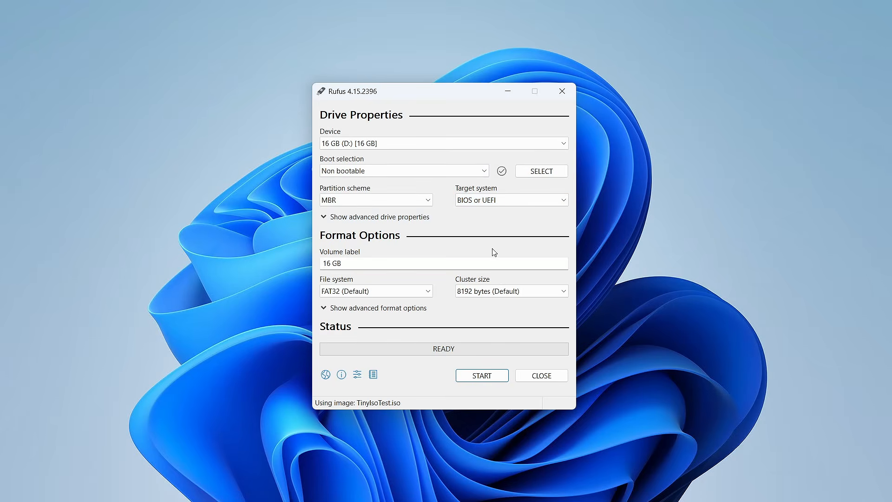
# - Check the advanced drive properties, turning List USB Hard Drives on and back off
pyautogui.click(379, 217)
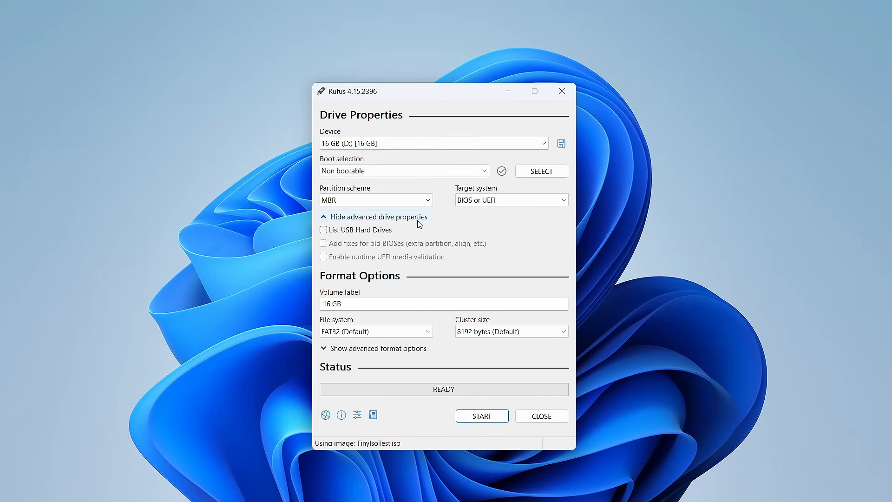
pyautogui.click(324, 231)
pyautogui.click(324, 231)
pyautogui.click(325, 218)
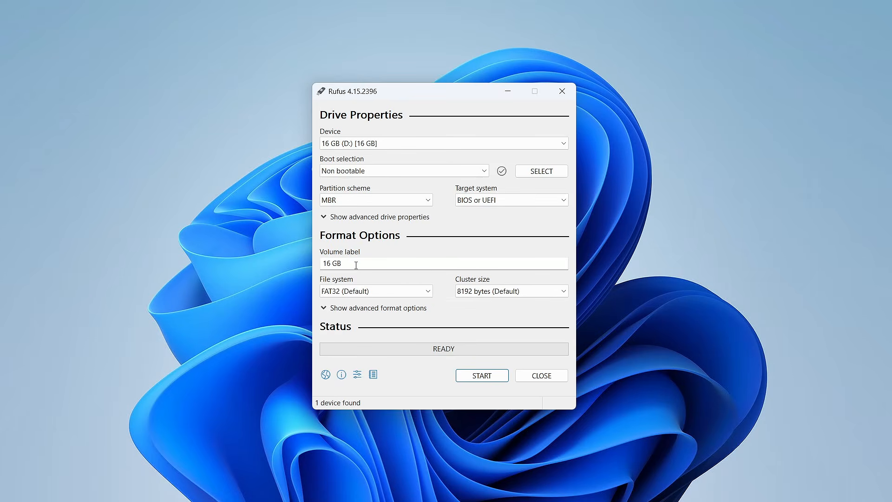
# - Review the available file system, cluster size and advanced format options
pyautogui.click(380, 293)
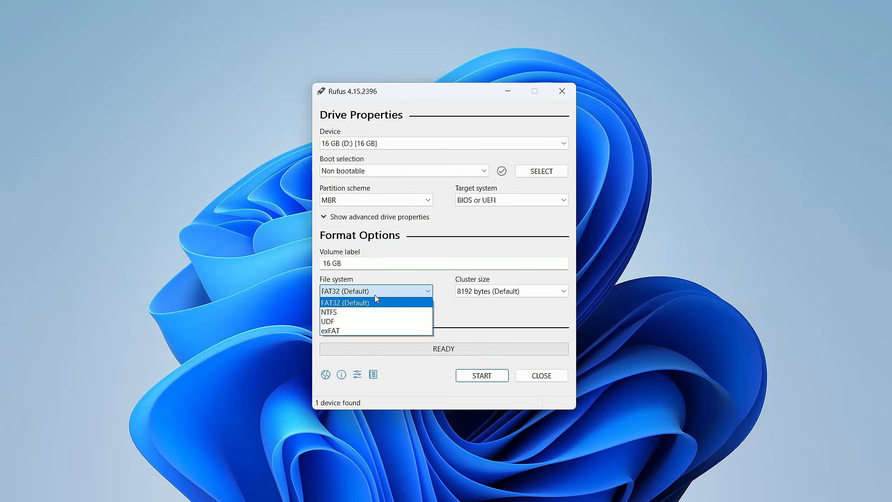
pyautogui.click(374, 295)
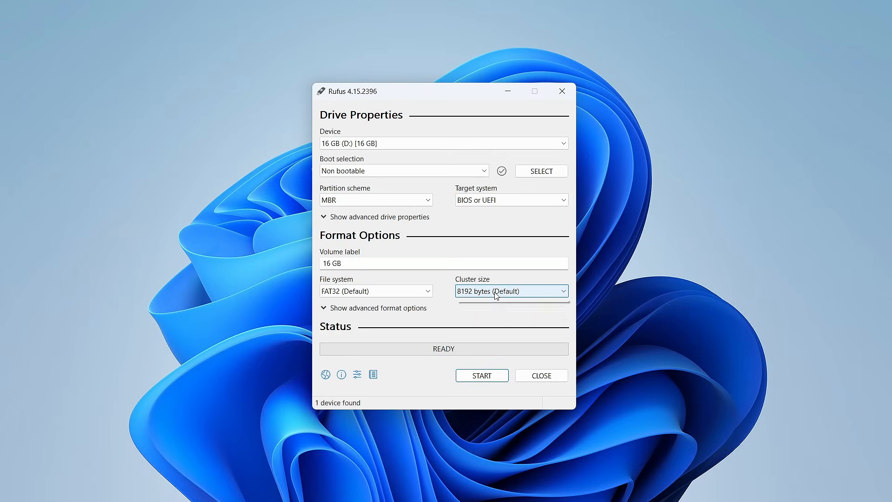
pyautogui.click(495, 293)
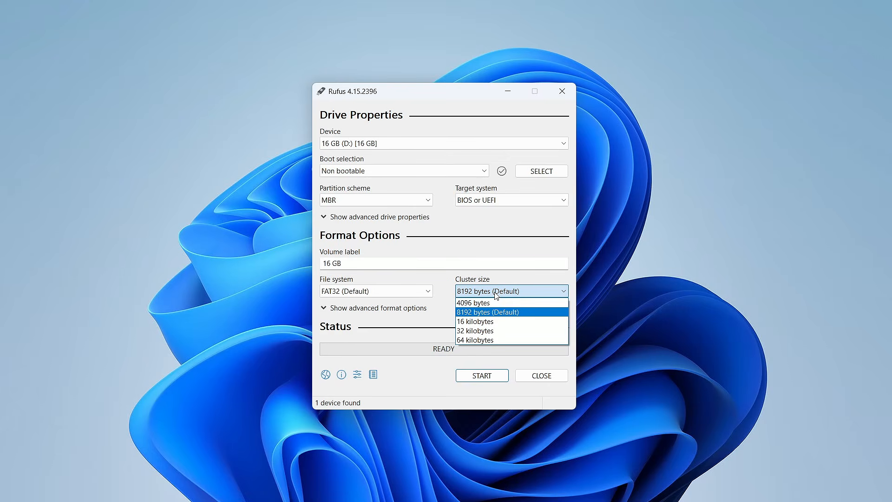
pyautogui.click(454, 268)
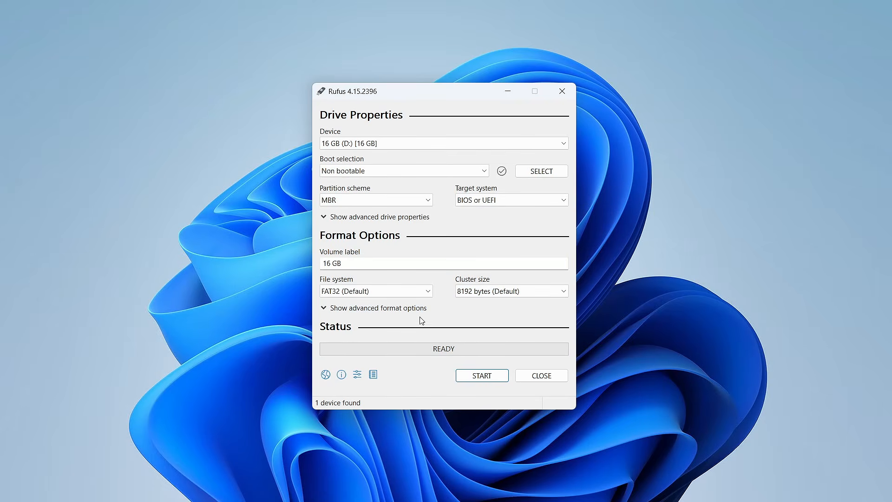
pyautogui.click(401, 308)
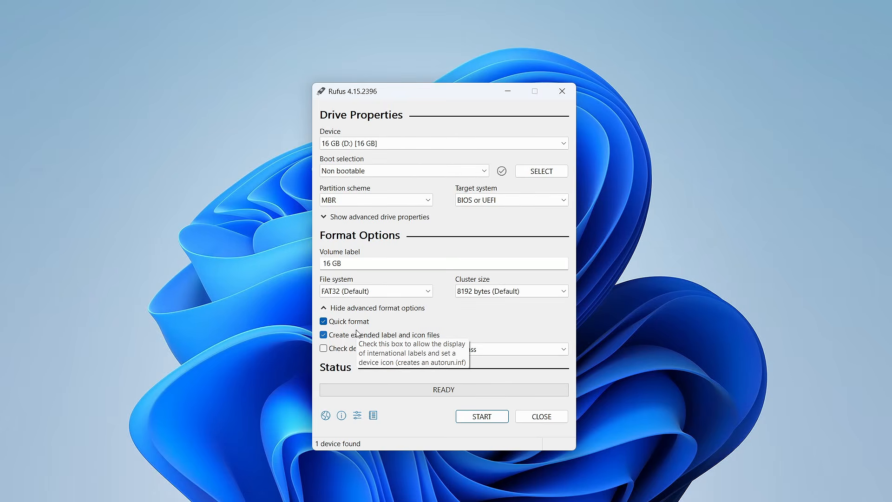
pyautogui.click(377, 310)
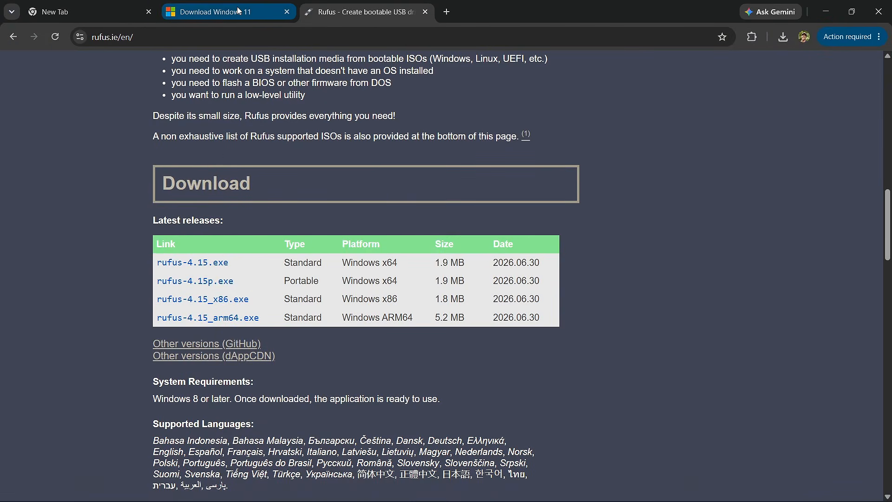
# - Switch to the Windows 11 download page in Chrome, read the ISO download notes and confirm the multi-edition ISO for x64 devices
pyautogui.click(230, 12)
pyautogui.scroll(-3, 232, 189)
pyautogui.scroll(-8, 232, 189)
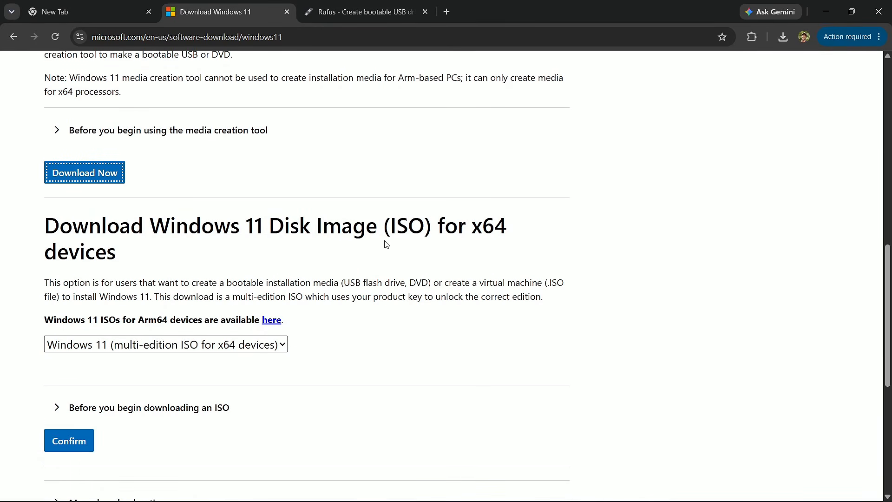
pyautogui.scroll(-1, 153, 348)
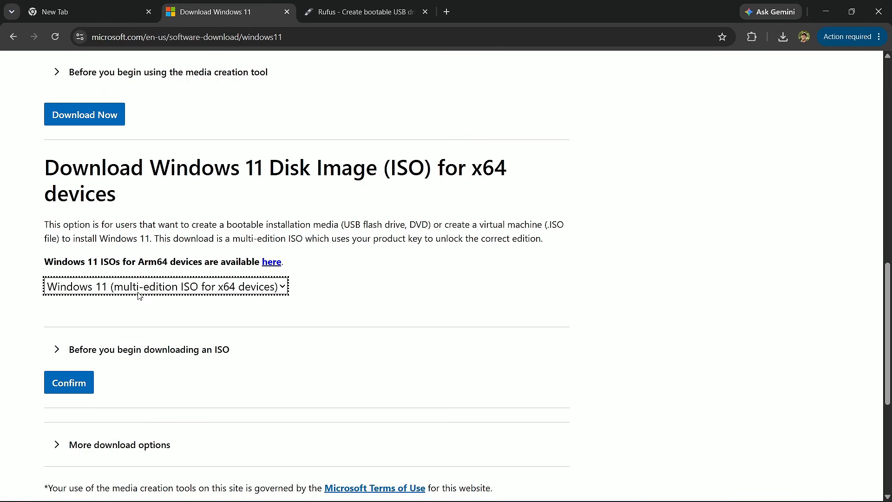
pyautogui.click(68, 349)
pyautogui.scroll(-10, 70, 349)
pyautogui.scroll(-5, 98, 353)
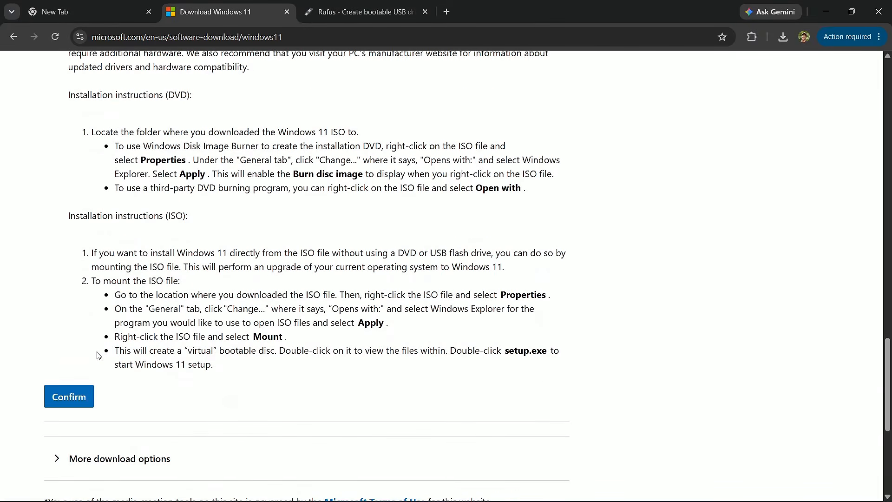
pyautogui.click(69, 399)
# - Choose English (United States) as the product language for the Windows 11 ISO and confirm it
pyautogui.click(153, 278)
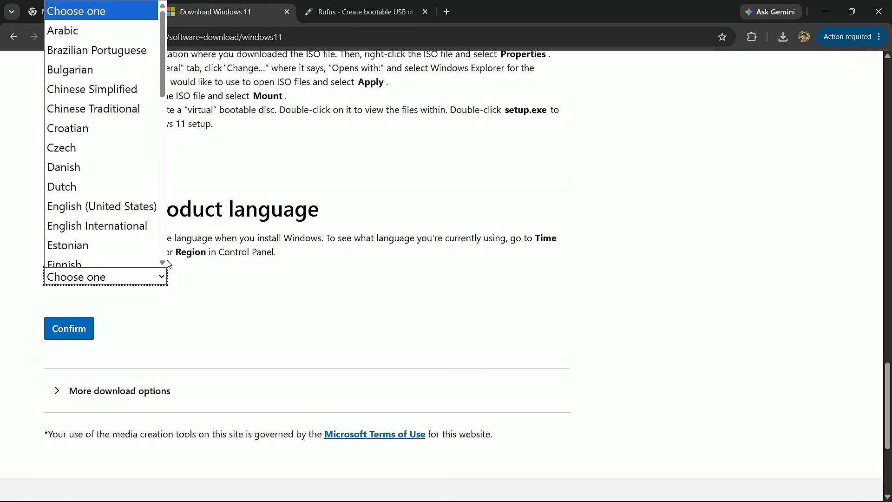
pyautogui.click(102, 200)
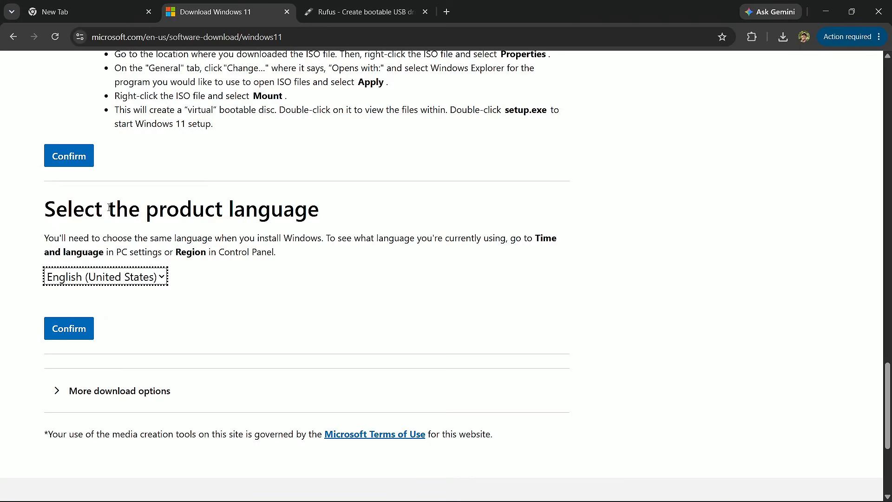
pyautogui.click(69, 327)
# - Start the 64-bit download, saving Win11_25H2_English_x64_v2.iso in the Music folder, and pause it
pyautogui.click(119, 159)
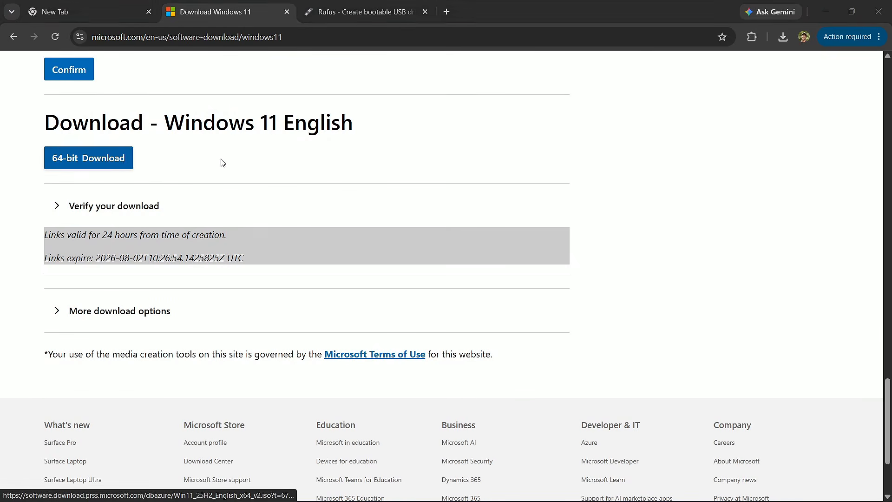
pyautogui.scroll(-1, 323, 195)
pyautogui.scroll(-2, 261, 215)
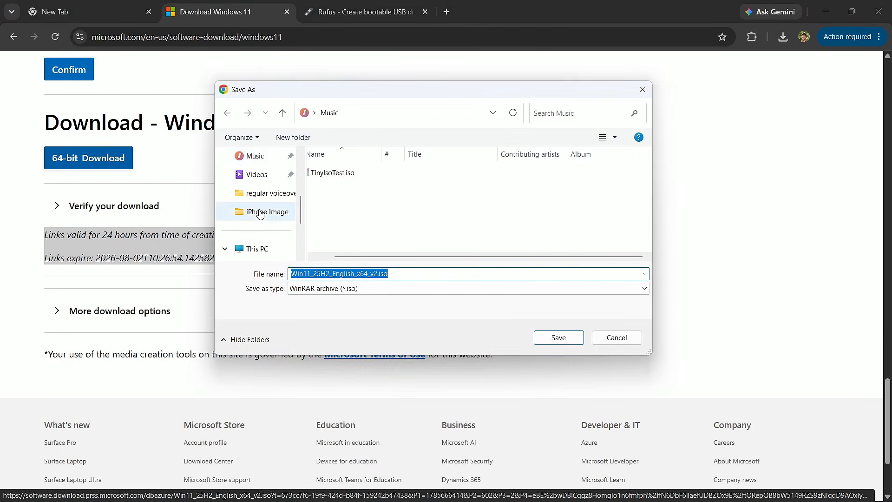
pyautogui.scroll(2, 260, 215)
pyautogui.click(561, 341)
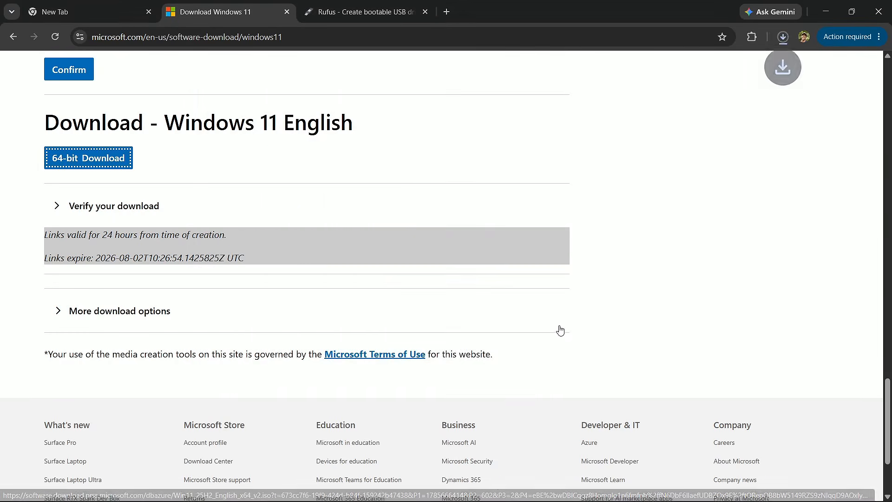
pyautogui.click(756, 90)
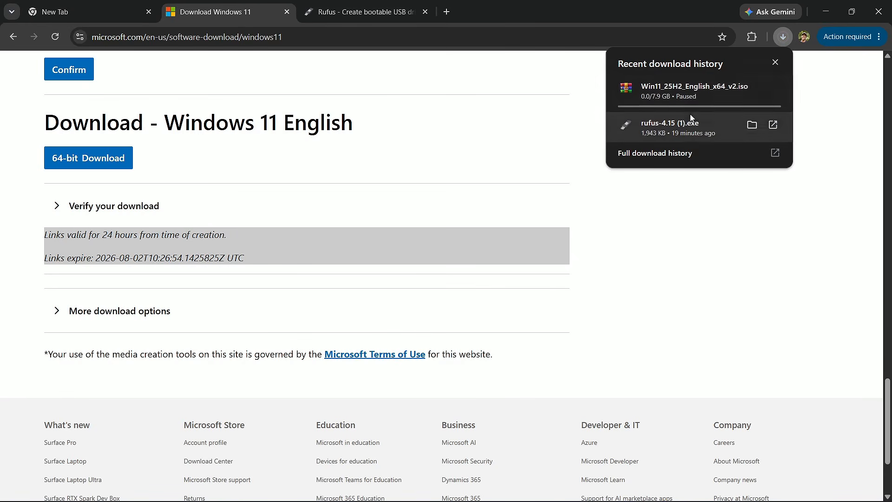
# - Return to Rufus and load Win11_25H2_English_x64_v2.iso from the Music folder as the boot image
pyautogui.click(825, 12)
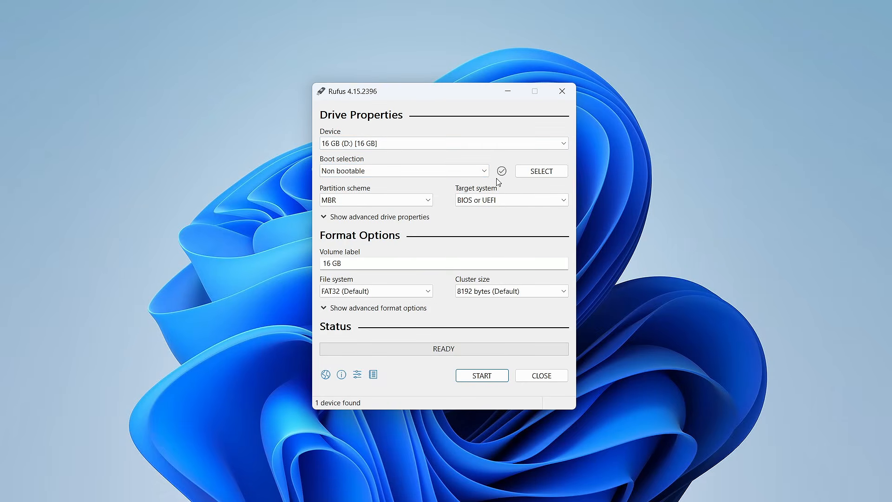
pyautogui.click(540, 173)
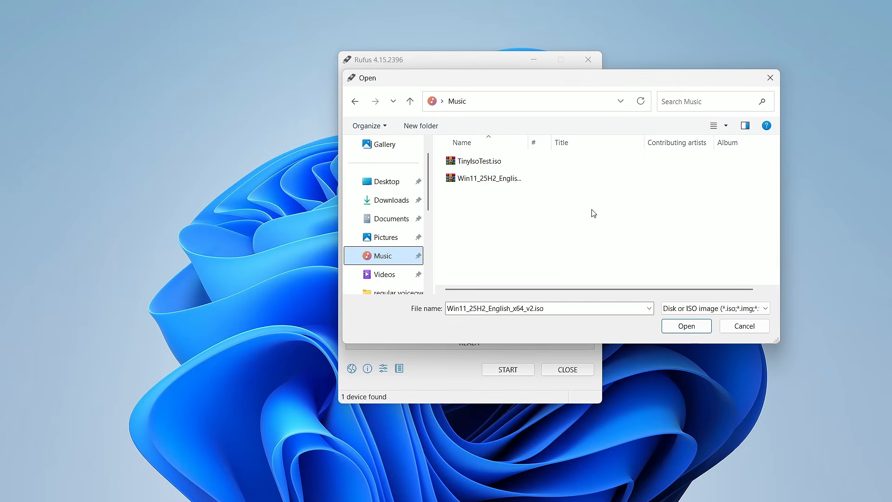
pyautogui.click(496, 181)
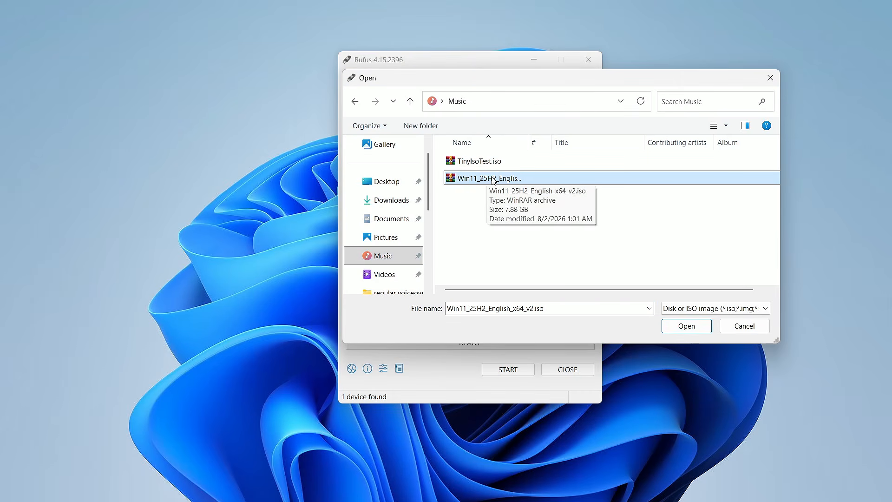
pyautogui.click(687, 327)
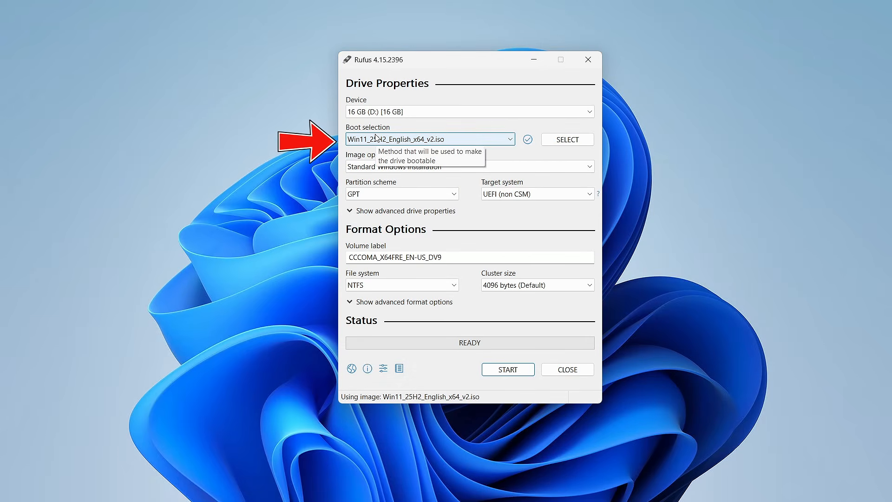
# - Start the drive creation and keep removal of the 4GB+ RAM, Secure Boot, TPM 2.0 and online Microsoft account requirements enabled
pyautogui.click(502, 369)
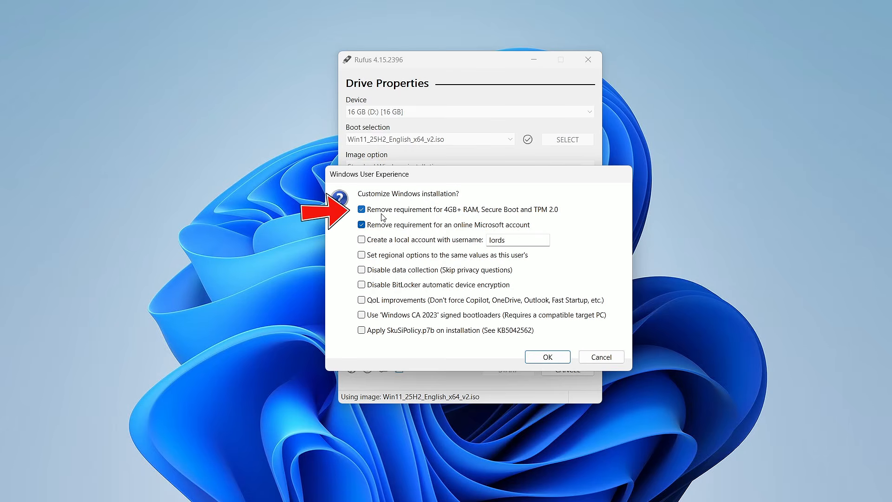
pyautogui.moveTo(383, 217)
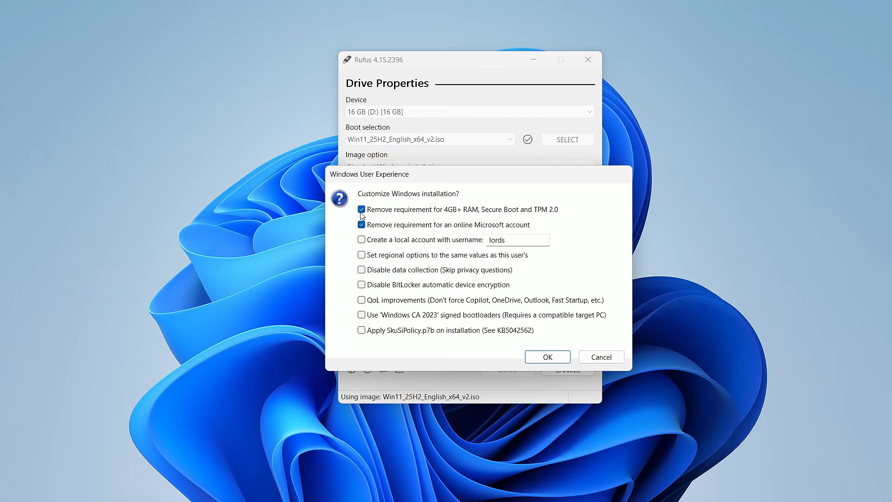
pyautogui.click(362, 210)
pyautogui.click(363, 210)
pyautogui.moveTo(362, 230)
# - Try the option to create a local account with the username test, and review the remaining Windows customization options
pyautogui.click(395, 240)
pyautogui.click(510, 240)
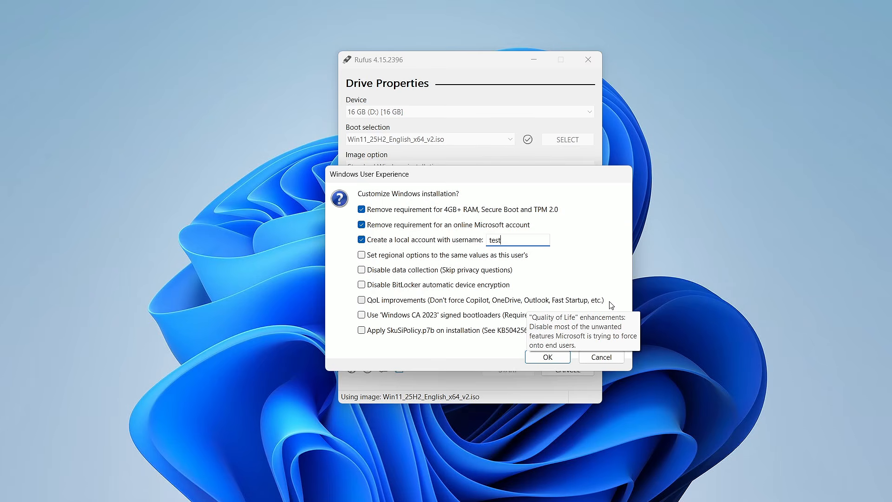
pyautogui.moveTo(614, 317)
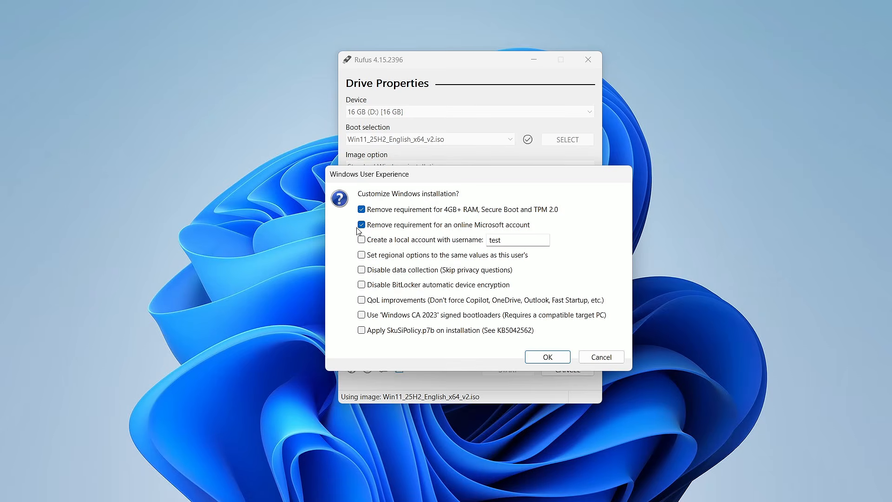
# - Accept the Windows customizations with local account creation turned off, and confirm erasing the 16 GB drive to write the image
pyautogui.click(543, 360)
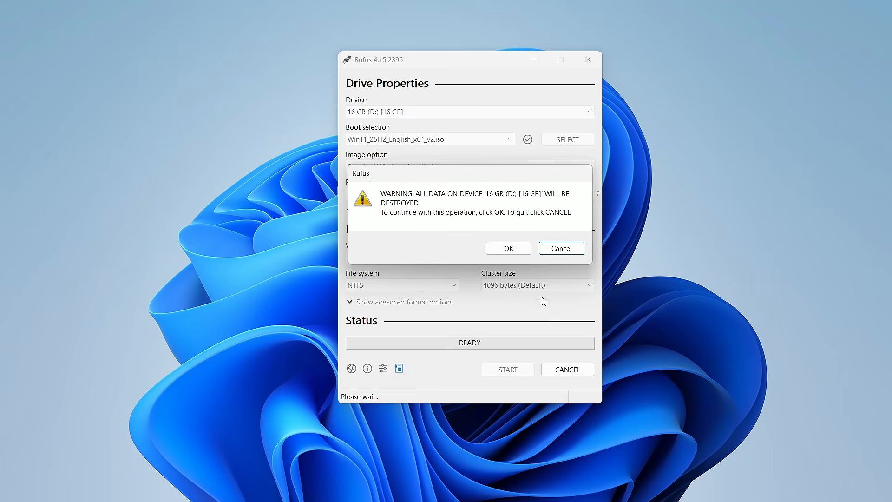
pyautogui.click(518, 253)
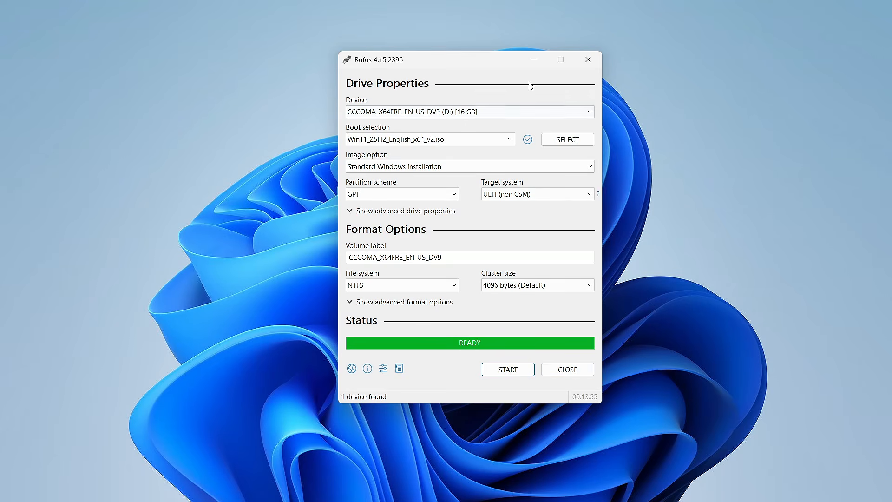
# - Switch to File Explorer, open the CCCOMA_X64FRE_EN-US_DV9 (D:) drive and check its Windows setup files, including setup.exe
pyautogui.click(534, 61)
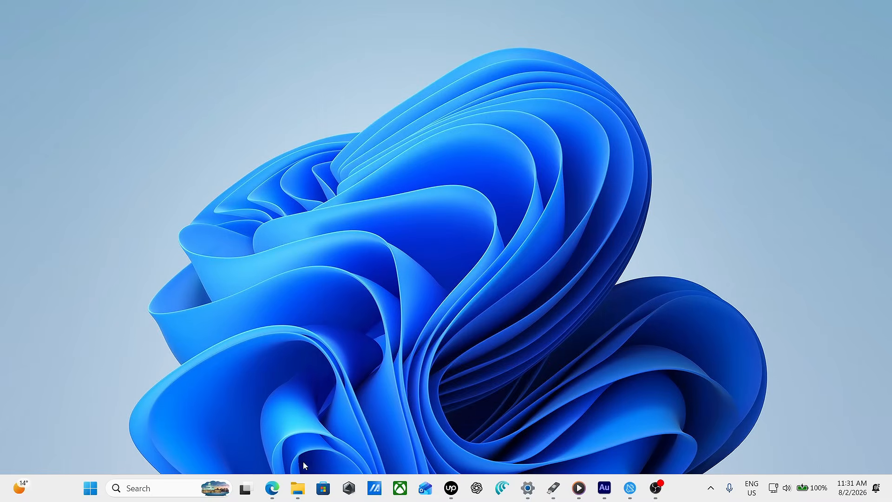
pyautogui.click(298, 487)
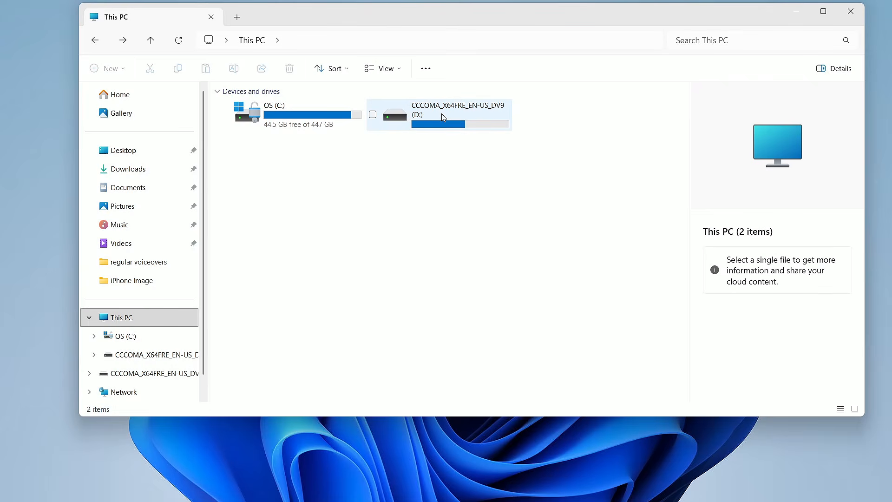
pyautogui.moveTo(442, 116)
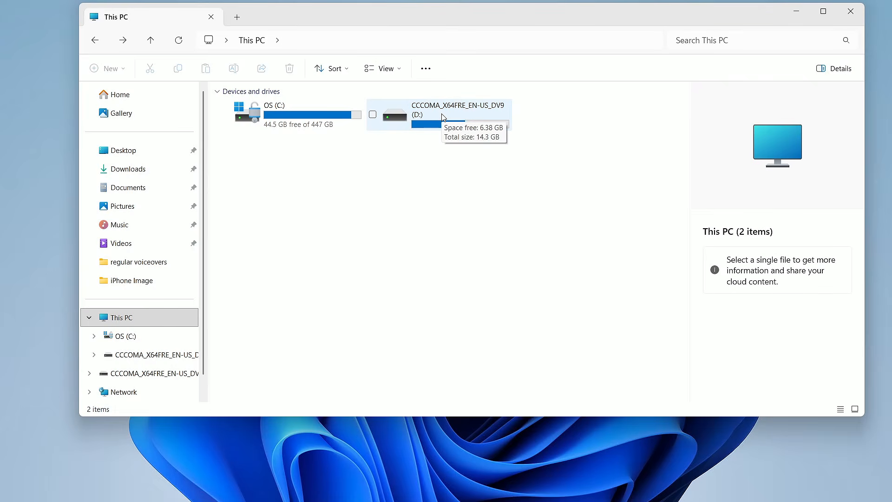
pyautogui.doubleClick(432, 113)
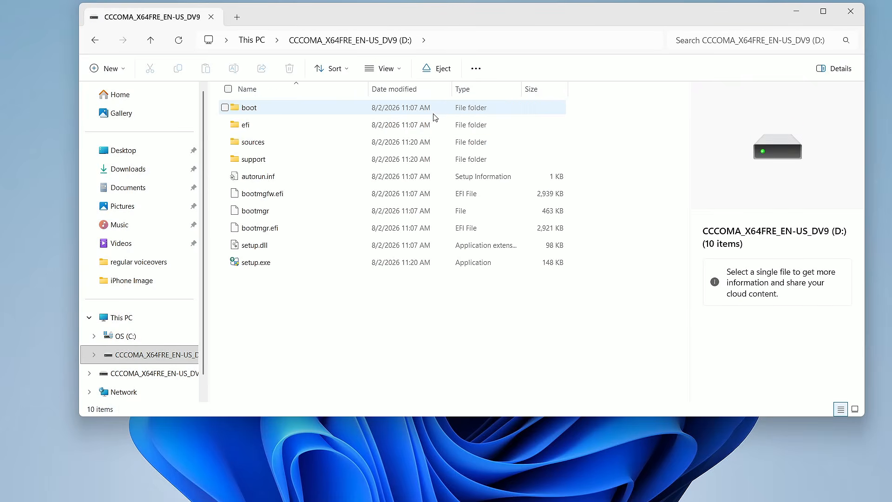
pyautogui.click(273, 267)
pyautogui.click(277, 311)
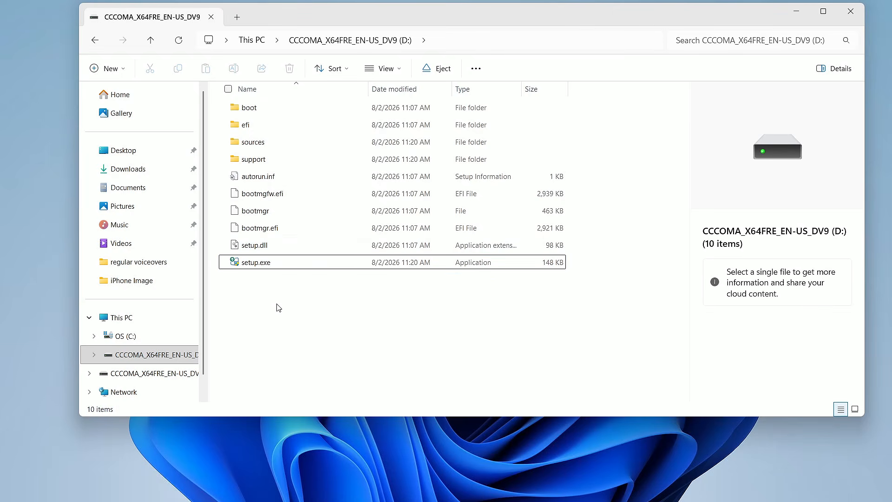